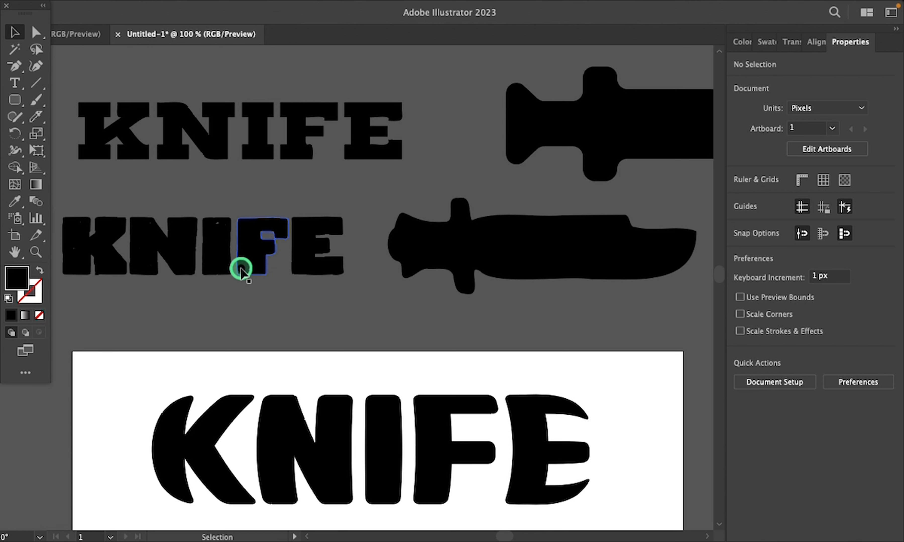
# Step: Envelope-distort the rough-edged KNIFE lettering into the wavy knife silhouette beside it using Make with Top Object
pyautogui.click(244, 262)
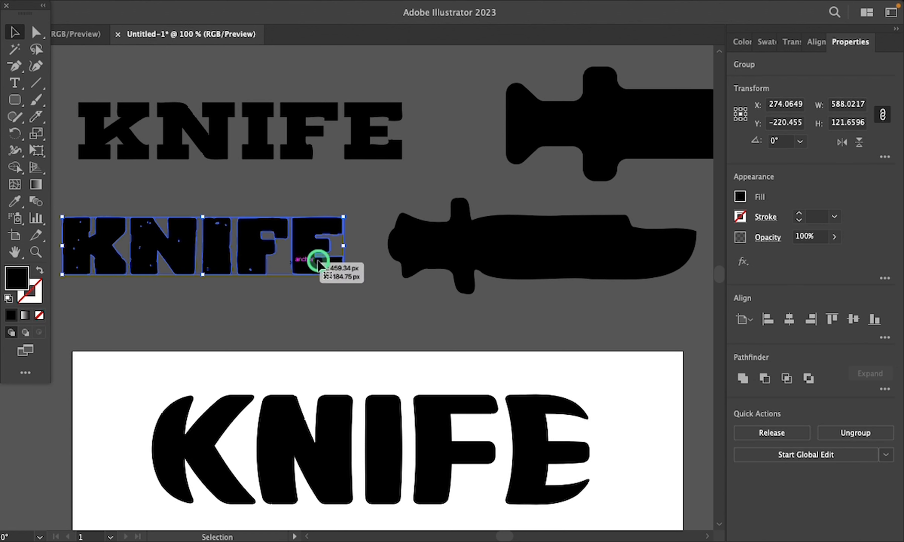
pyautogui.keyDown('shift'); pyautogui.click(488, 240); pyautogui.keyUp('shift')
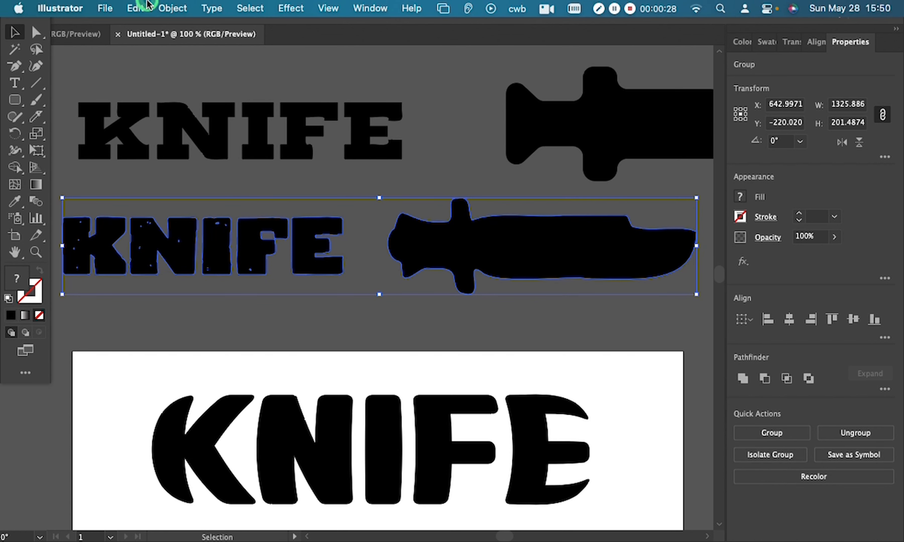
pyautogui.click(163, 6)
pyautogui.click(220, 474)
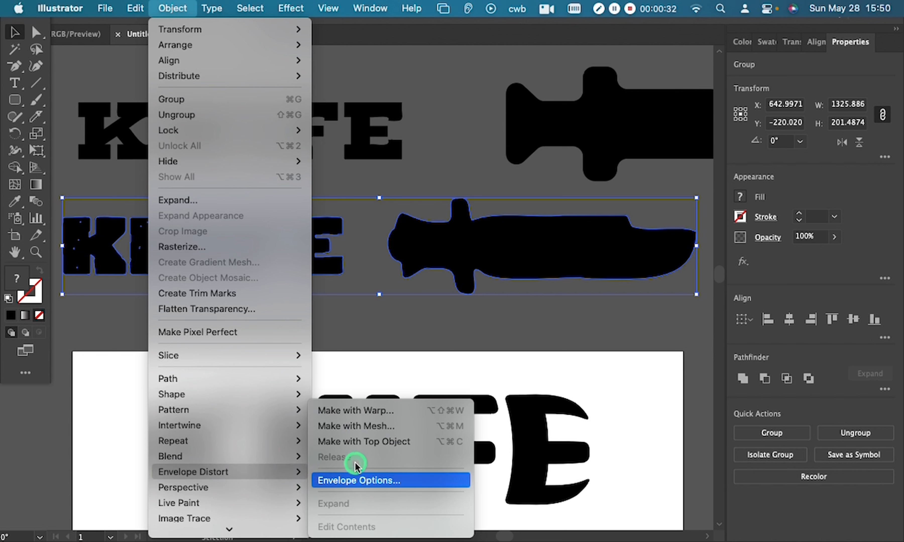
pyautogui.click(375, 442)
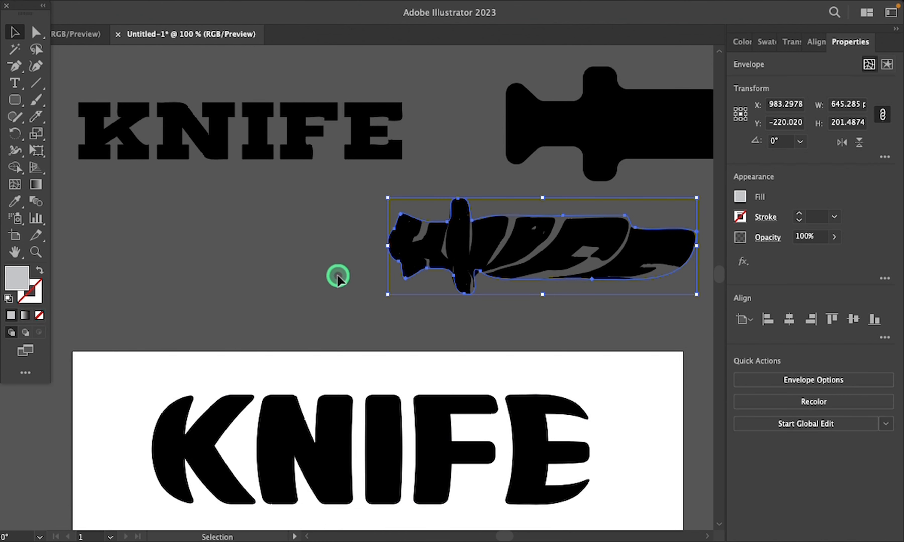
pyautogui.click(275, 325)
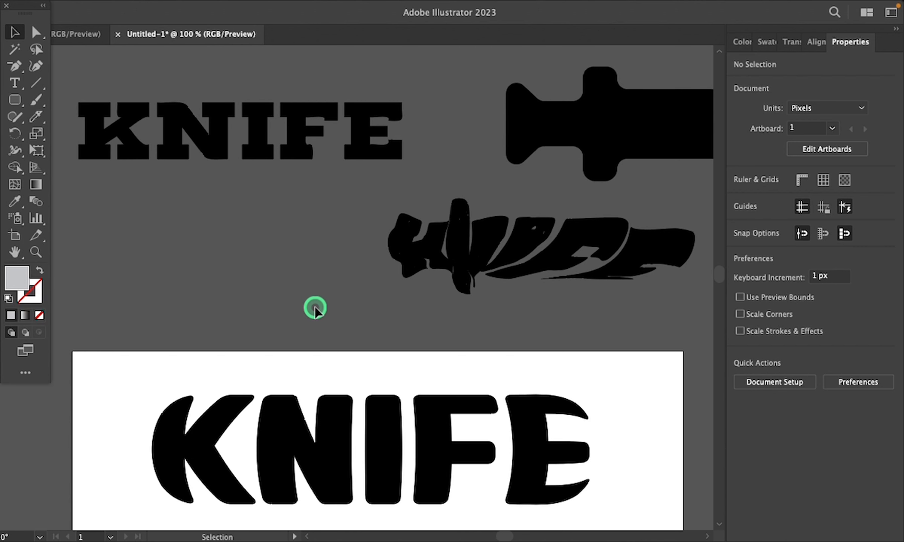
# Step: Bring the angular black knife silhouette with the crossguard to the front of the stacking order
pyautogui.moveTo(315, 307); pyautogui.dragTo(250, 330)
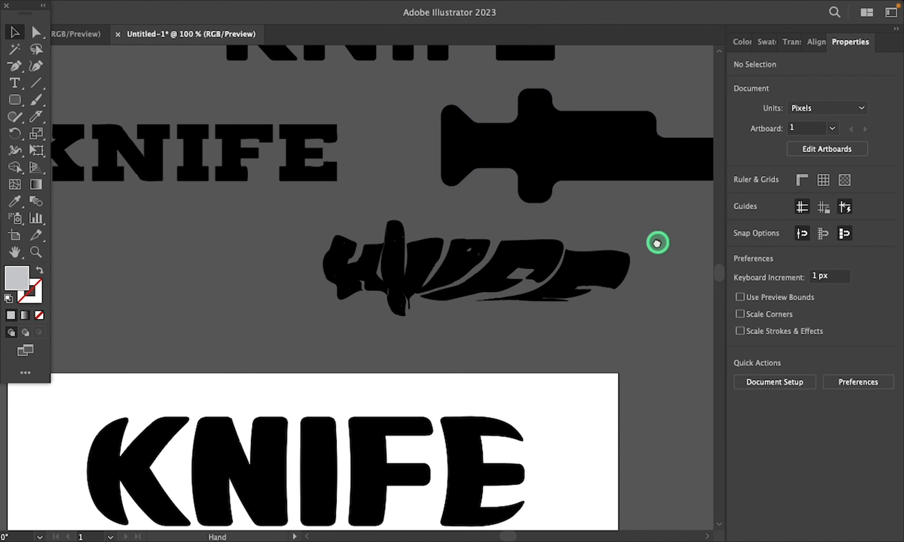
pyautogui.moveTo(657, 243); pyautogui.dragTo(442, 329)
pyautogui.click(312, 217)
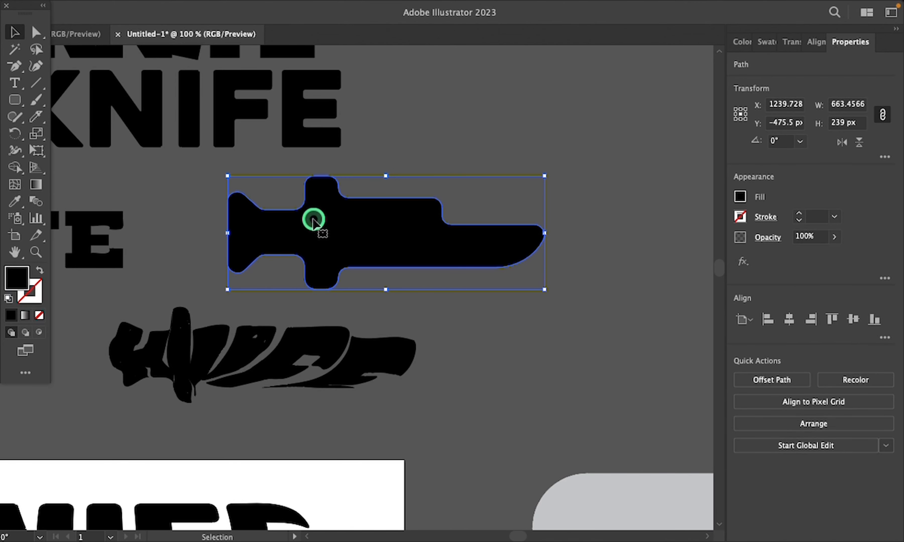
pyautogui.rightClick(312, 220)
pyautogui.moveTo(370, 471)
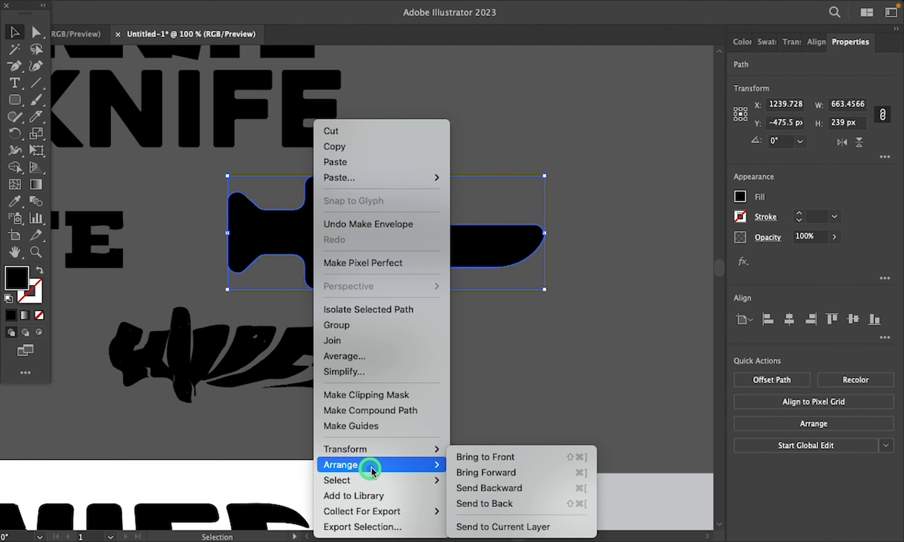
pyautogui.click(464, 457)
# Step: Envelope-distort the rounded sans-serif KNIFE lettering into the angular knife silhouette using Make with Top Object
pyautogui.moveTo(183, 274); pyautogui.dragTo(406, 272)
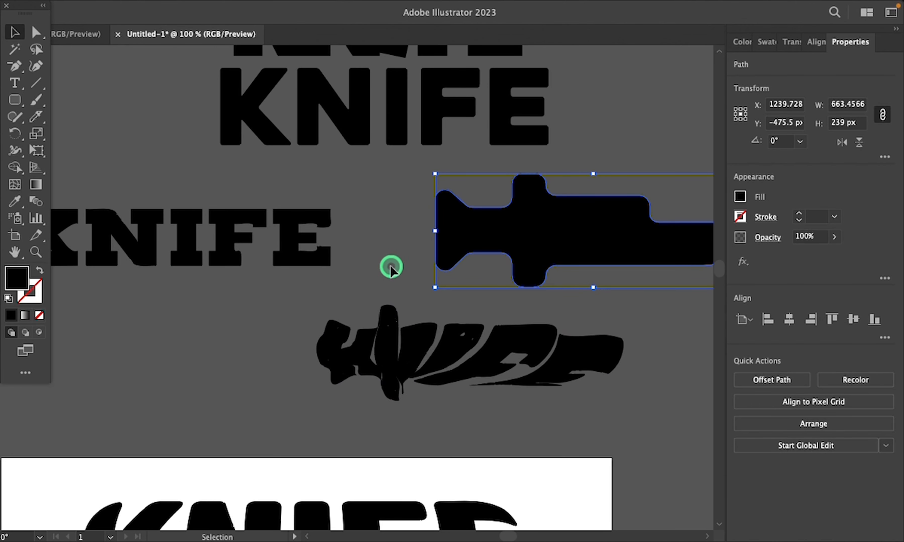
pyautogui.keyDown('shift'); pyautogui.click(305, 123); pyautogui.keyUp('shift')
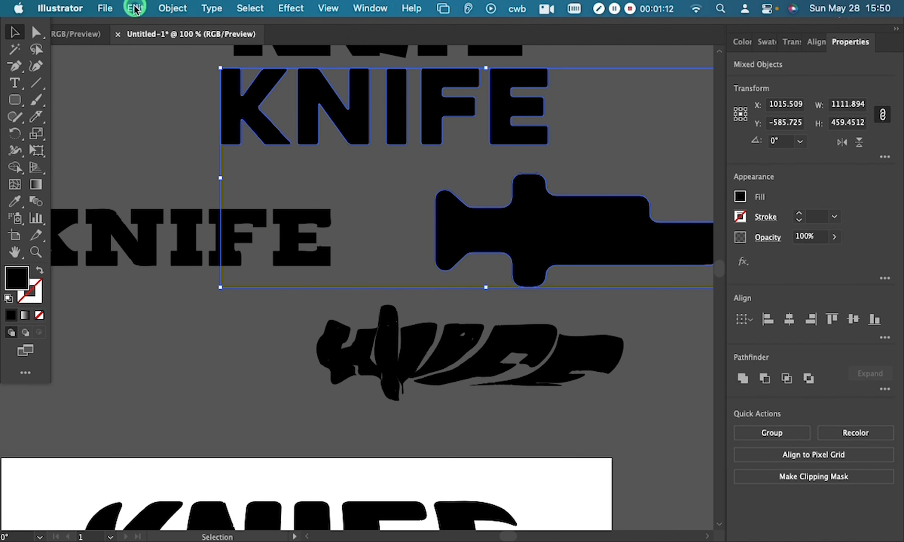
pyautogui.click(135, 9)
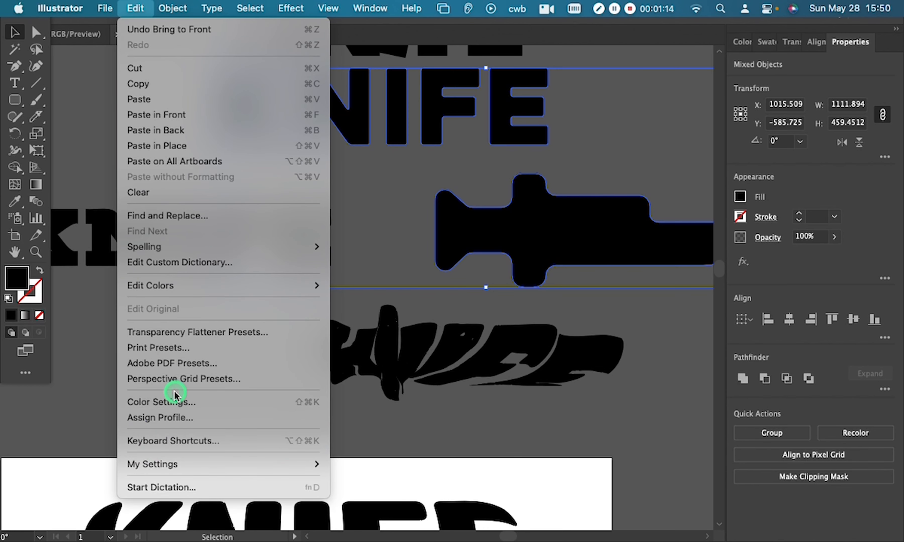
pyautogui.moveTo(173, 8)
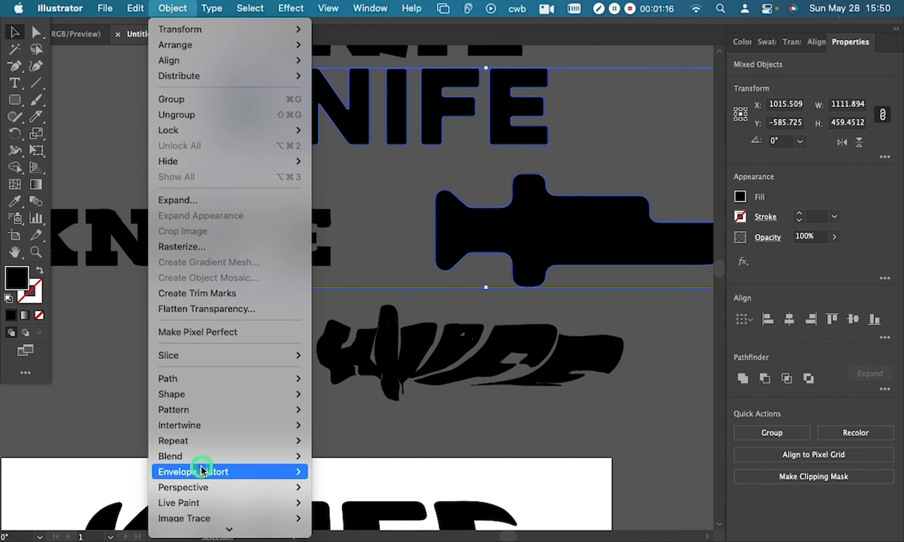
pyautogui.moveTo(282, 473)
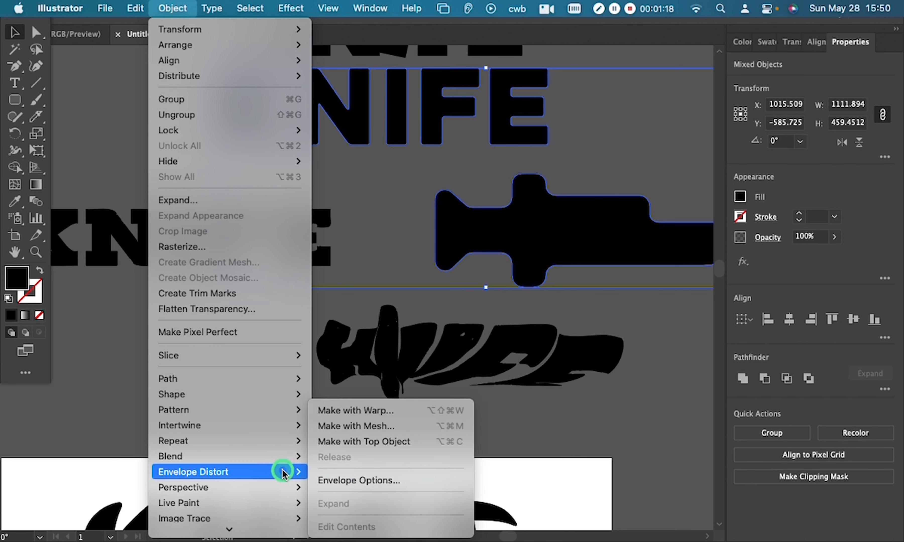
pyautogui.click(379, 442)
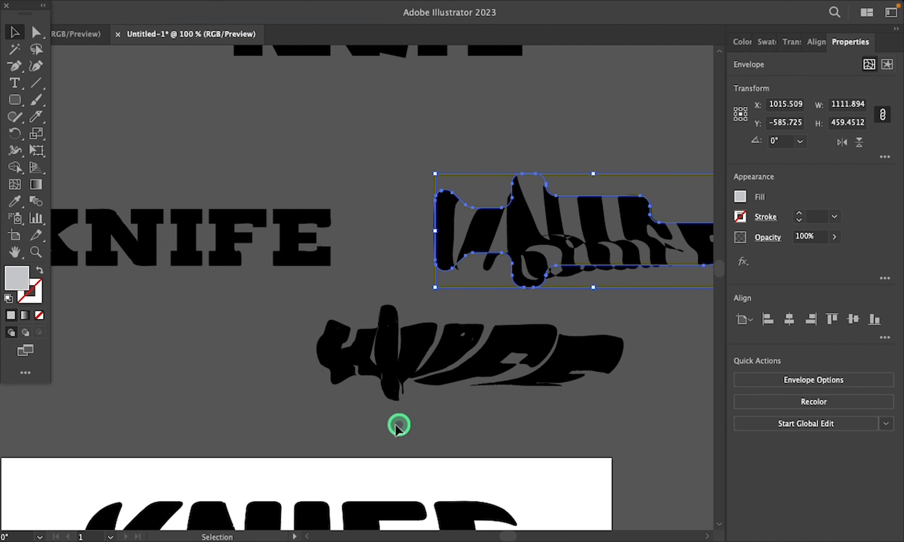
pyautogui.moveTo(695, 337); pyautogui.dragTo(520, 333)
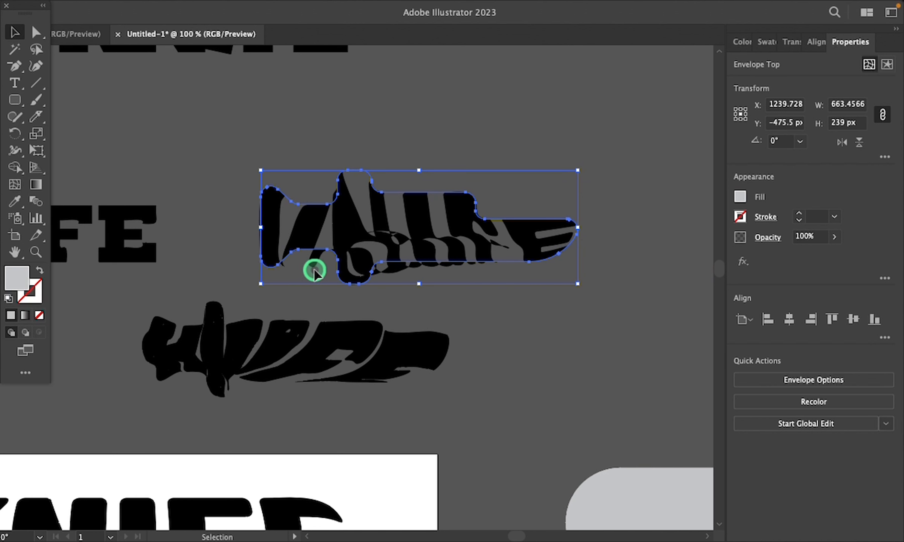
pyautogui.click(507, 329)
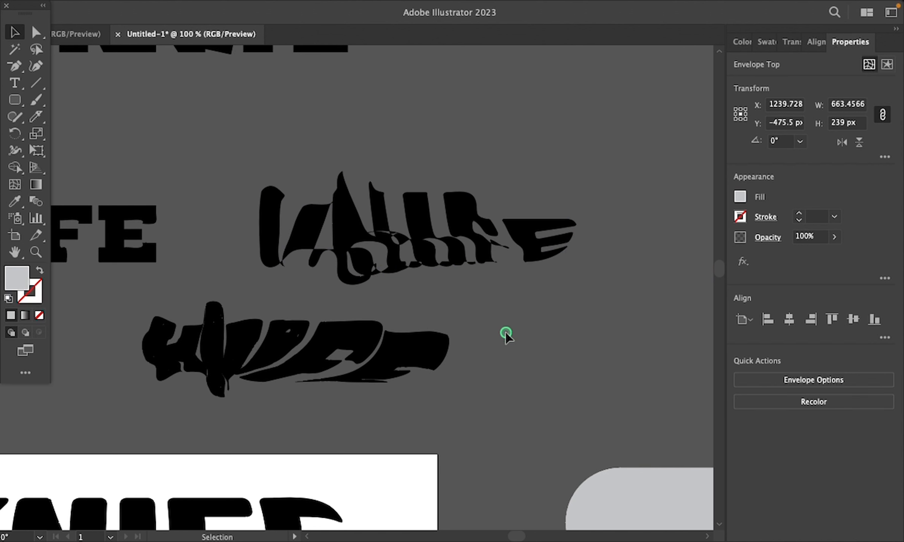
# Step: Find the light grey bone shape with the rough-edged KNIFE lettering above it
pyautogui.hscroll(-5, 487, 337)
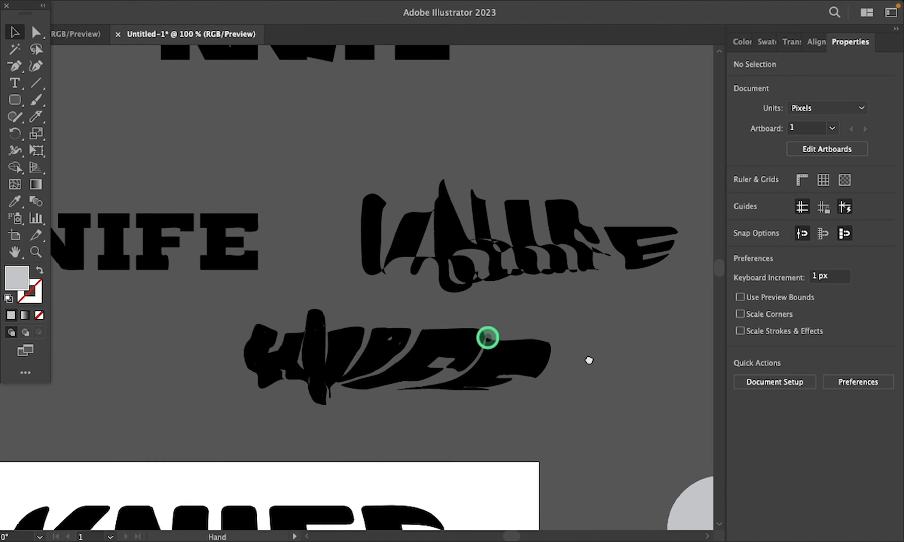
pyautogui.scroll(3, 605, 385)
pyautogui.moveTo(331, 502); pyautogui.dragTo(647, 218)
pyautogui.moveTo(233, 316); pyautogui.dragTo(714, 71)
pyautogui.hscroll(-8, 416, 244)
pyautogui.scroll(3, 416, 244)
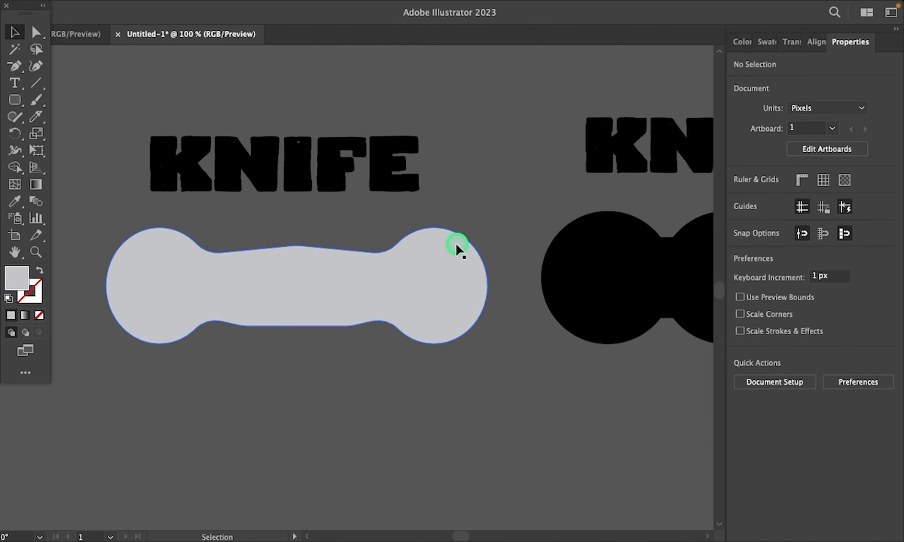
pyautogui.click(322, 178)
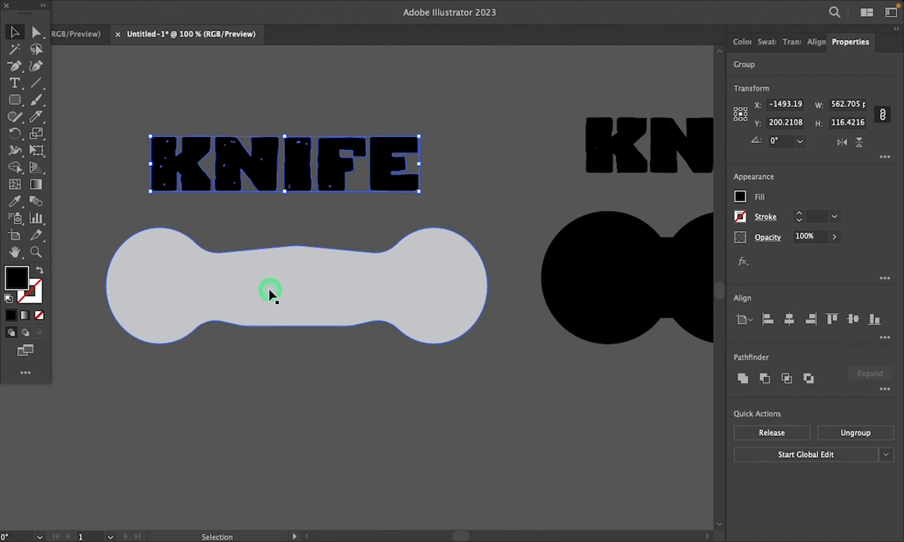
pyautogui.keyDown('shift'); pyautogui.click(273, 295); pyautogui.keyUp('shift')
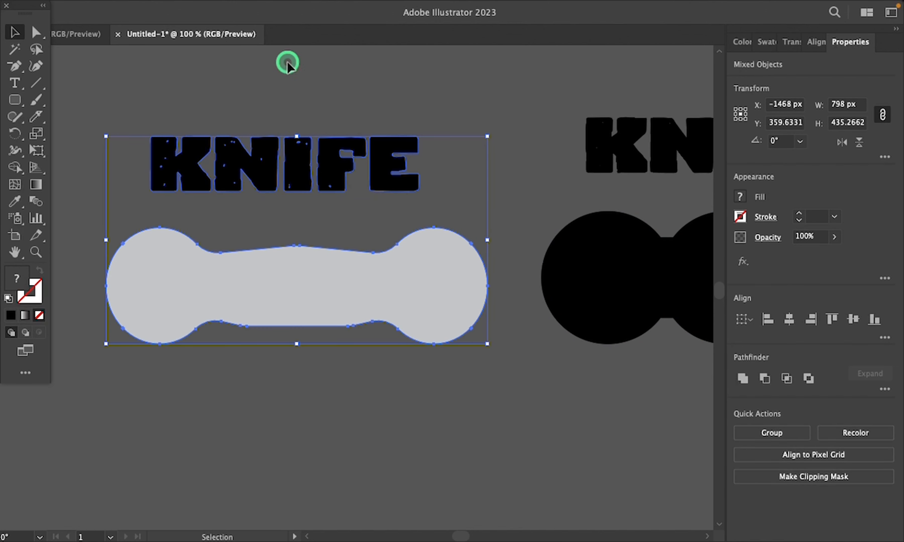
pyautogui.moveTo(159, 4)
pyautogui.click(244, 452)
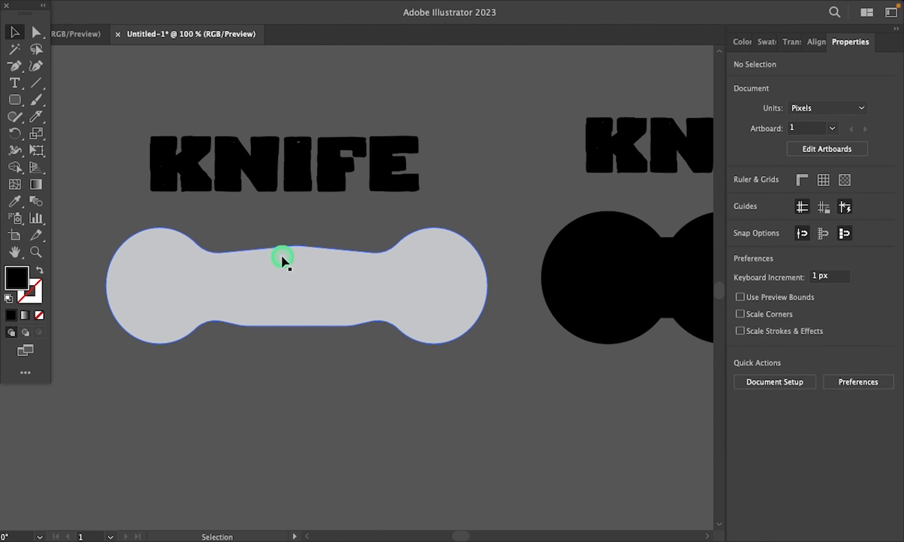
pyautogui.rightClick(285, 260)
pyautogui.click(217, 316)
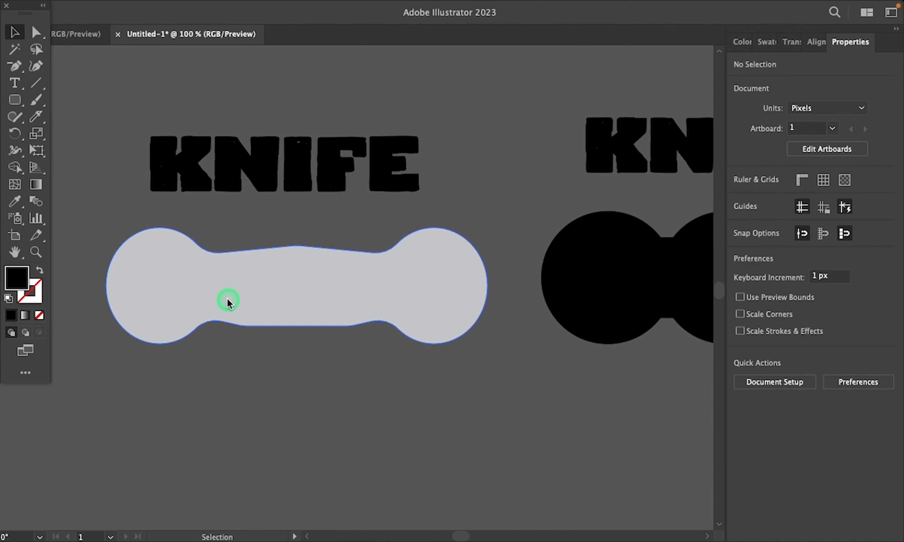
# Step: Bring the light grey bone shape to the front of the stacking order
pyautogui.click(228, 303)
pyautogui.rightClick(299, 295)
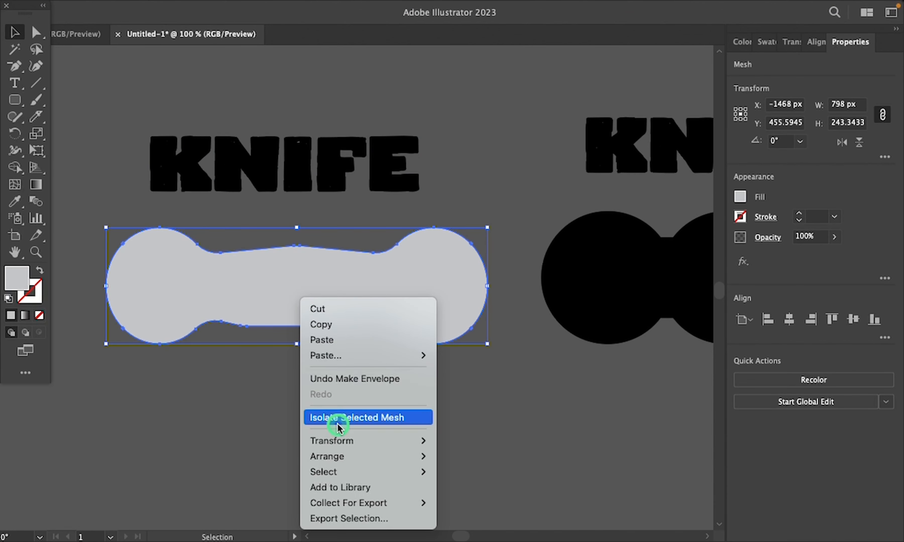
pyautogui.moveTo(363, 458)
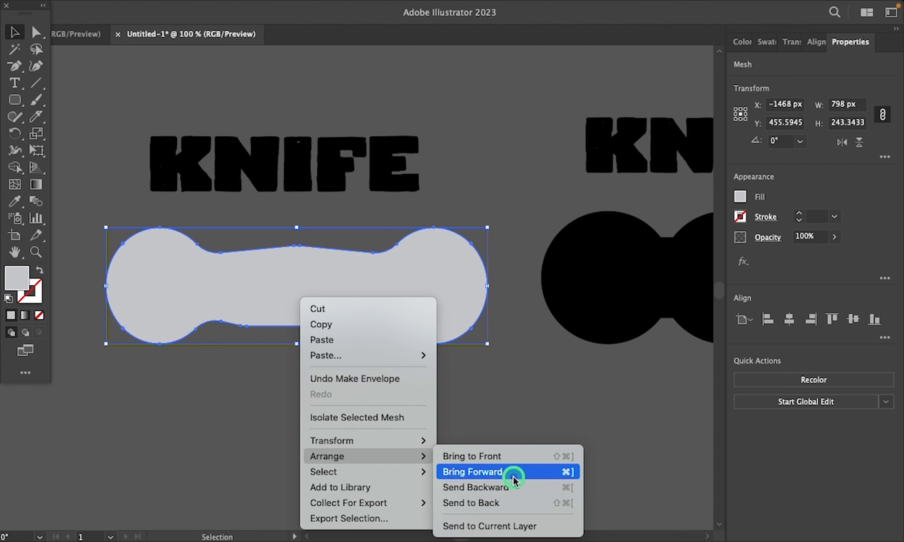
pyautogui.click(500, 456)
pyautogui.click(338, 353)
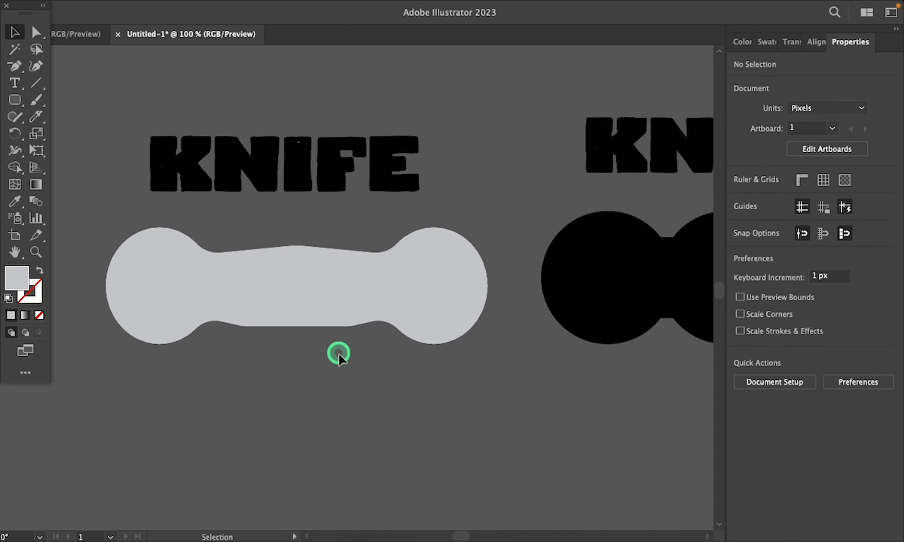
# Step: Envelope-distort the rough-edged KNIFE lettering into the light grey bone shape using Make with Top Object
pyautogui.click(278, 166)
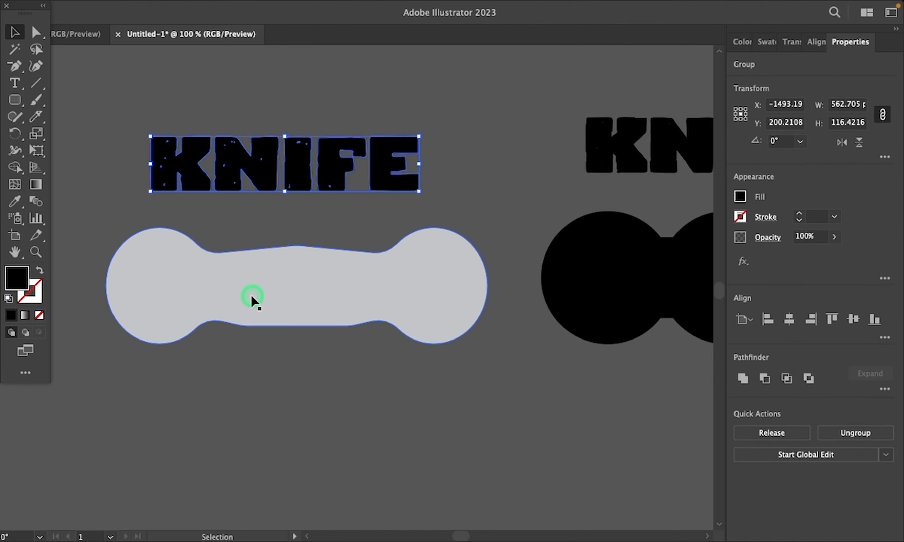
pyautogui.keyDown('shift'); pyautogui.click(277, 305); pyautogui.keyUp('shift')
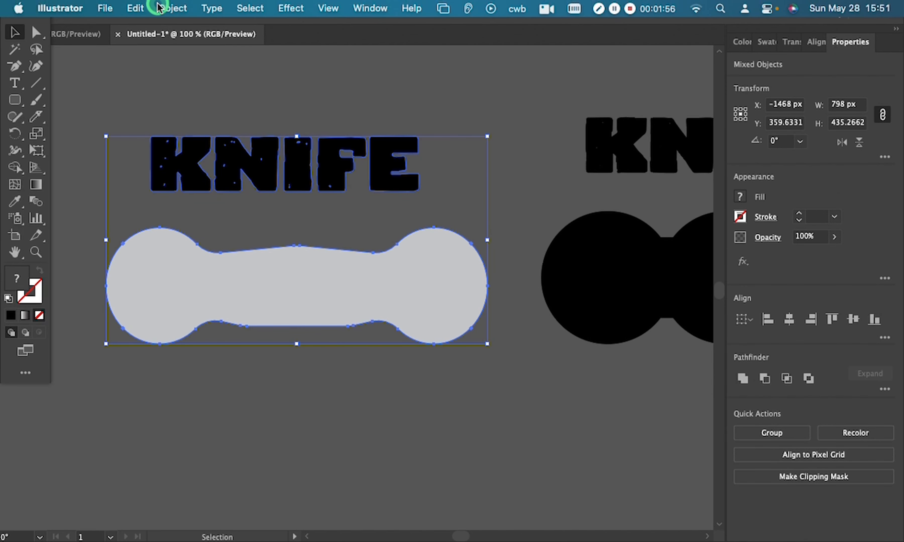
pyautogui.click(160, 8)
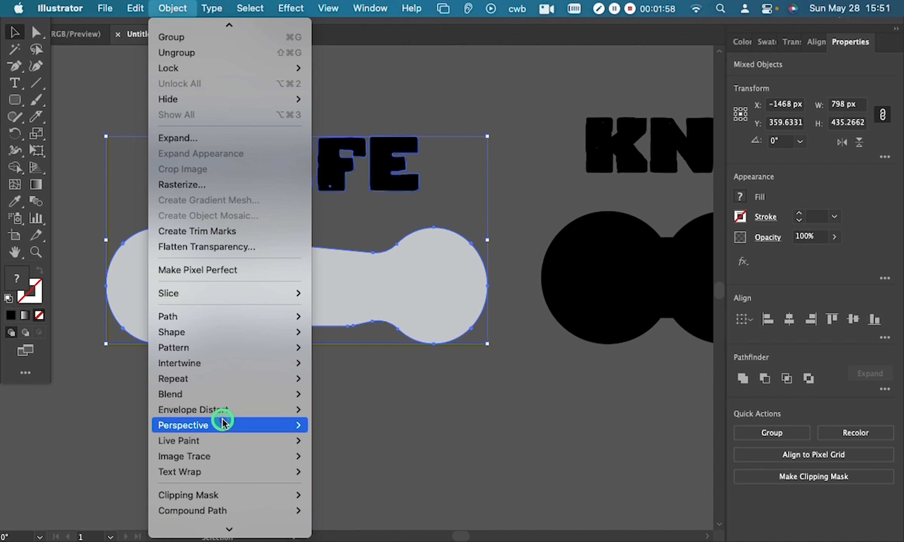
pyautogui.moveTo(222, 410)
pyautogui.click(351, 441)
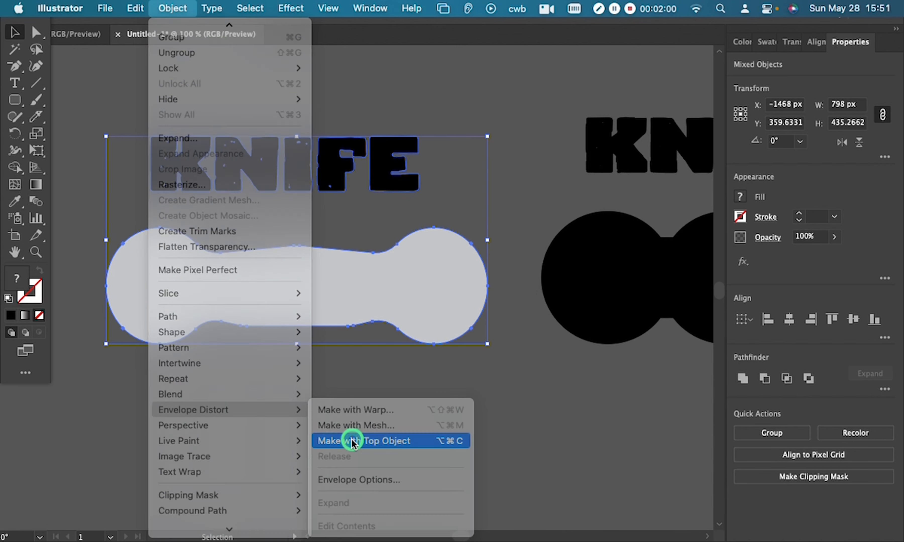
pyautogui.click(353, 423)
pyautogui.moveTo(410, 399); pyautogui.dragTo(425, 380)
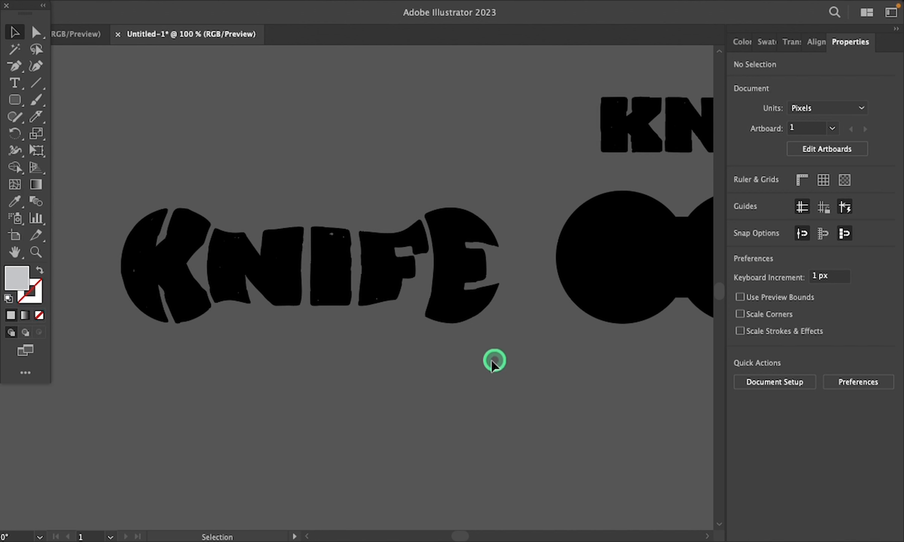
pyautogui.moveTo(518, 358); pyautogui.dragTo(150, 371)
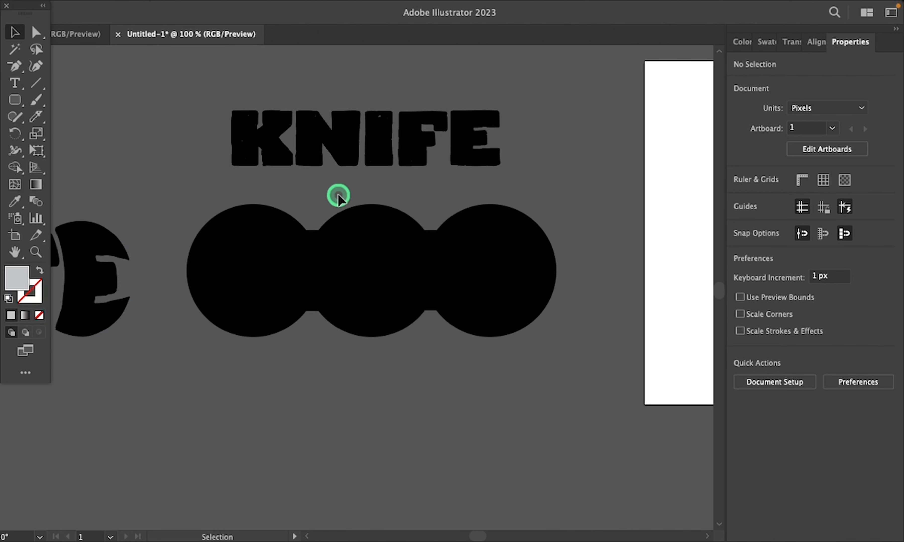
pyautogui.click(358, 112)
pyautogui.keyDown('shift'); pyautogui.click(366, 276); pyautogui.keyUp('shift')
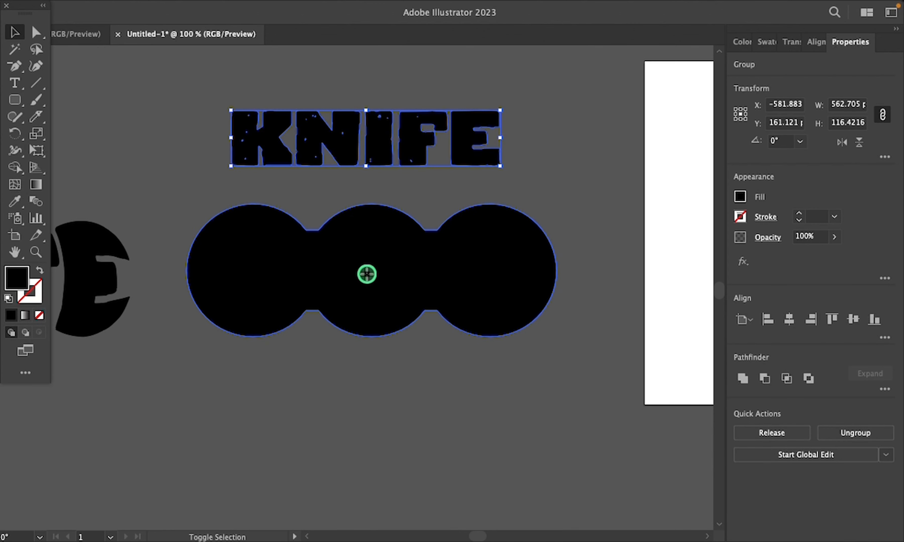
pyautogui.click(378, 417)
# Step: Bring the black shape made of three joined circles to the front of the stacking order
pyautogui.click(369, 260)
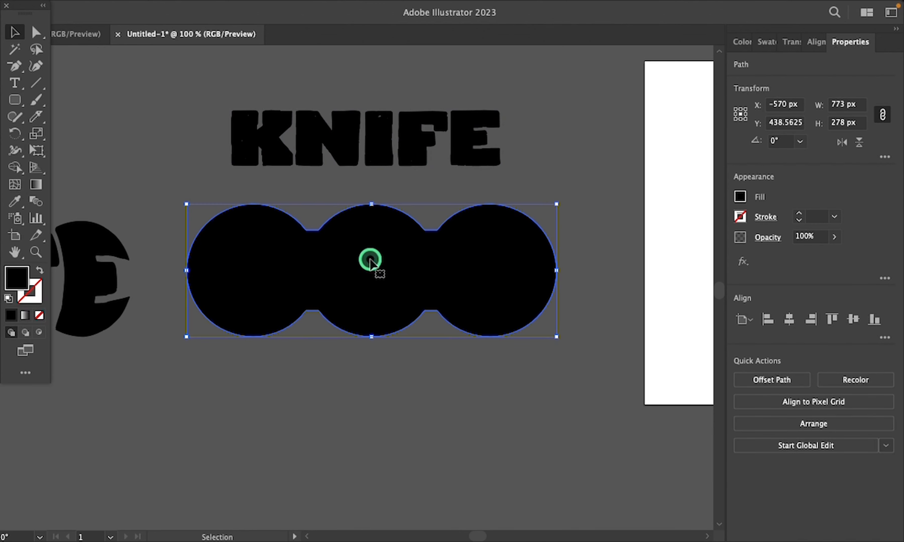
pyautogui.rightClick(369, 260)
pyautogui.moveTo(416, 465)
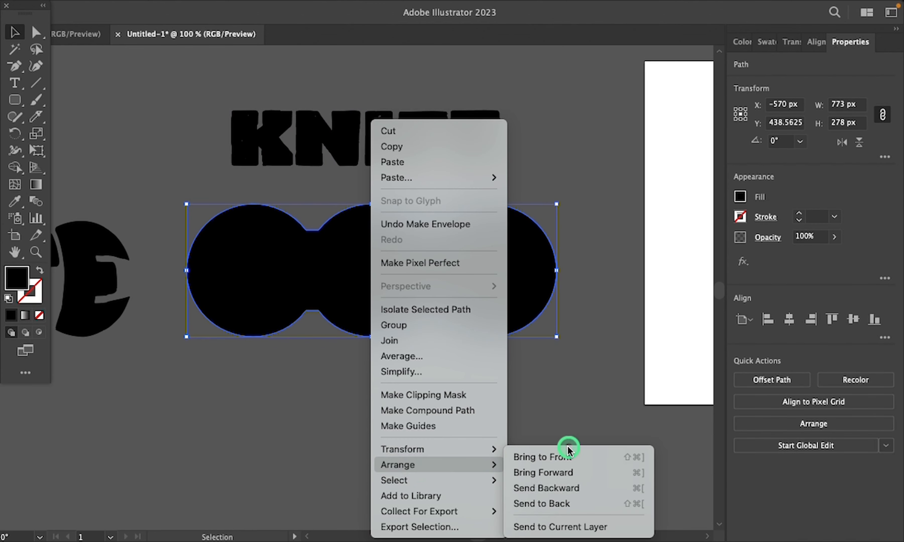
pyautogui.click(563, 457)
pyautogui.click(319, 416)
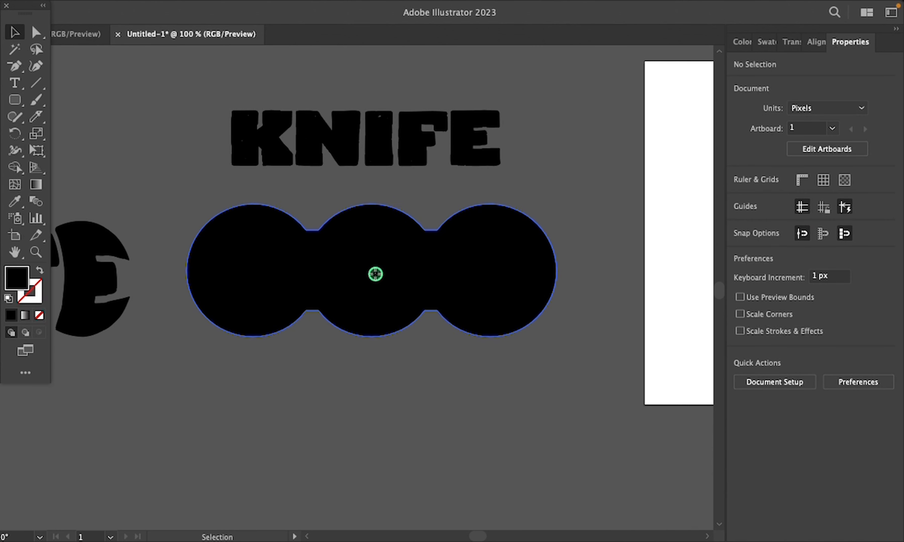
# Step: Envelope-distort the rough-edged KNIFE lettering into the black three-circle shape using Make with Top Object
pyautogui.click(375, 274)
pyautogui.keyDown('shift'); pyautogui.click(383, 132); pyautogui.keyUp('shift')
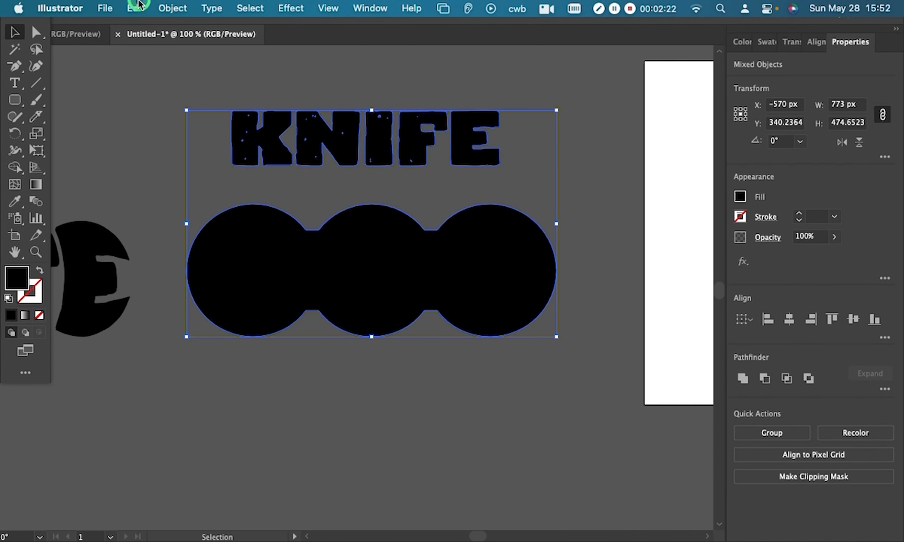
pyautogui.click(166, 5)
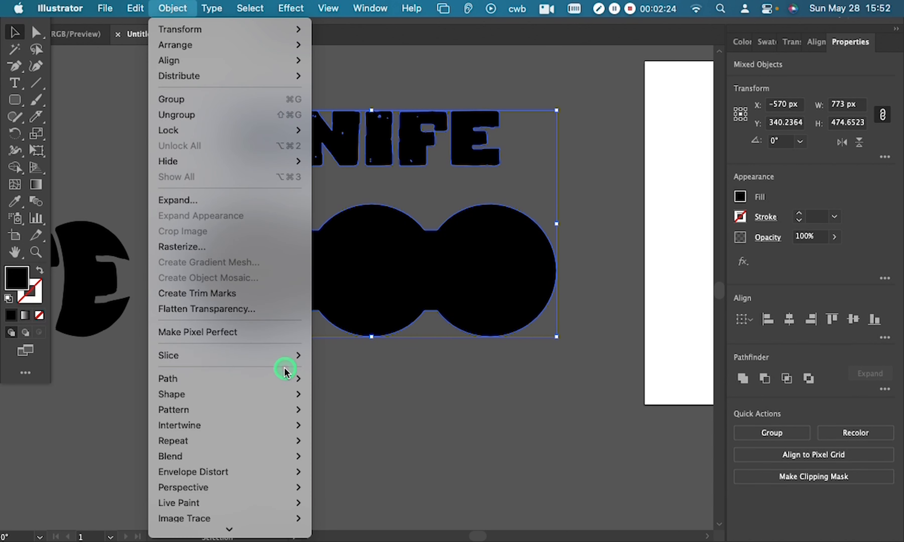
pyautogui.moveTo(249, 458)
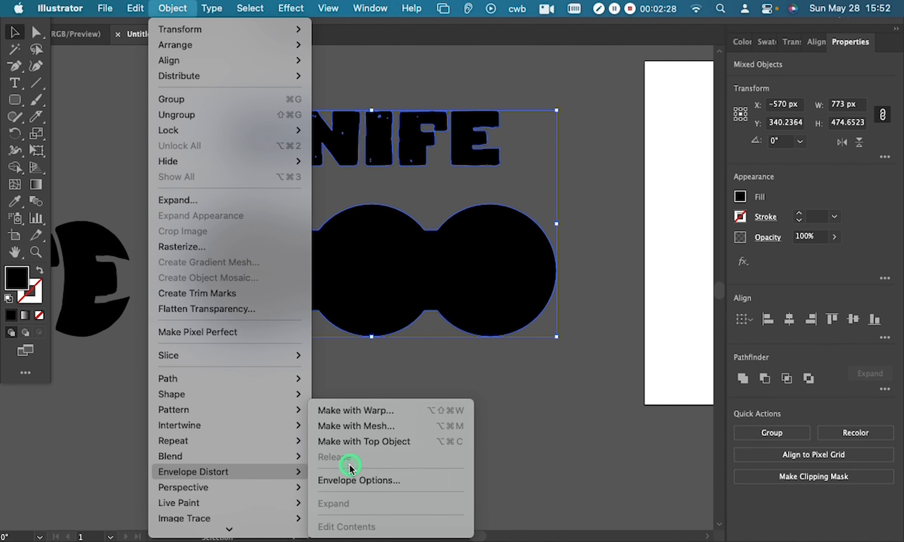
pyautogui.click(358, 444)
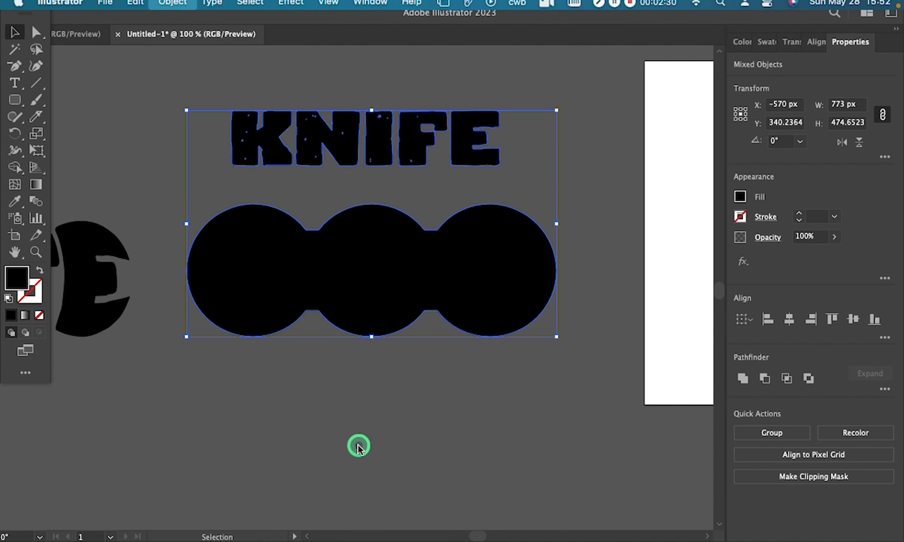
pyautogui.click(365, 437)
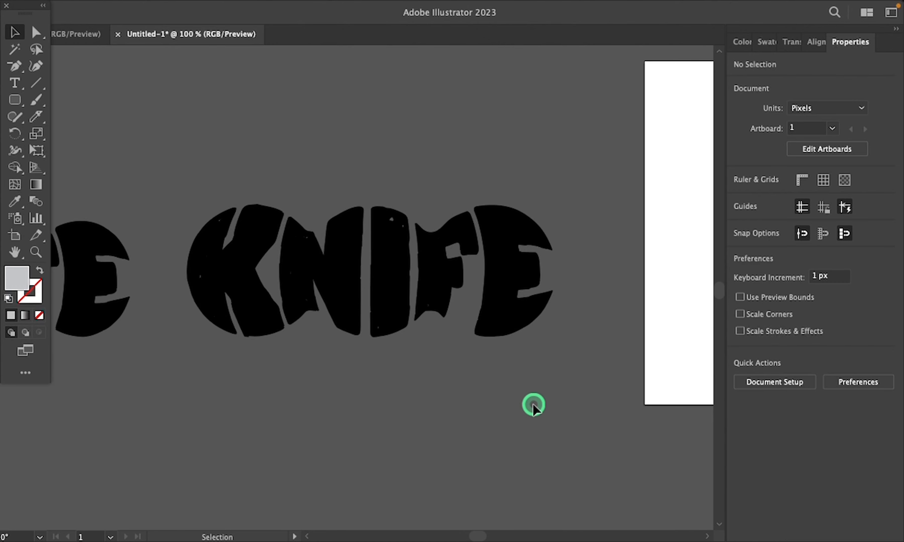
# Step: Find the light grey pill shape with the slanted-I KNIFE lettering below it
pyautogui.moveTo(541, 405); pyautogui.dragTo(66, 420)
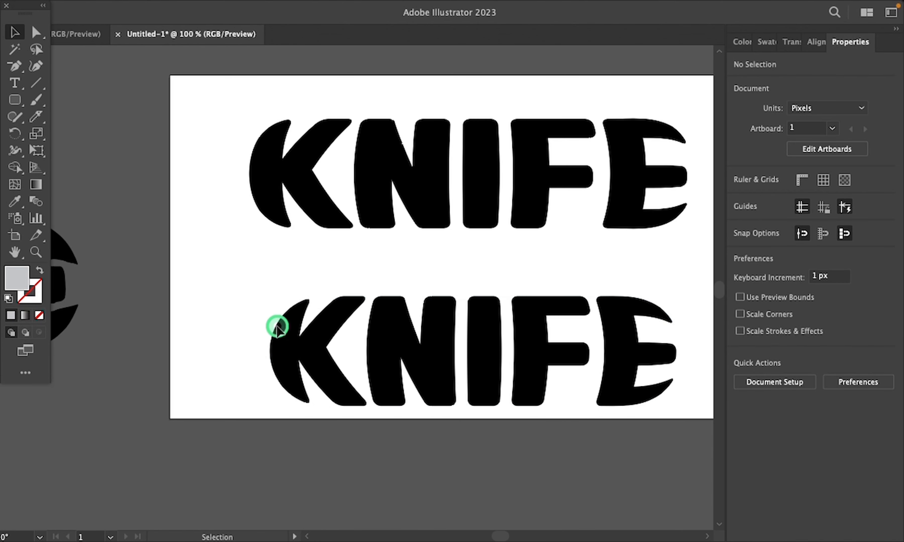
pyautogui.moveTo(277, 327); pyautogui.dragTo(118, 274)
pyautogui.moveTo(430, 245); pyautogui.dragTo(153, 266)
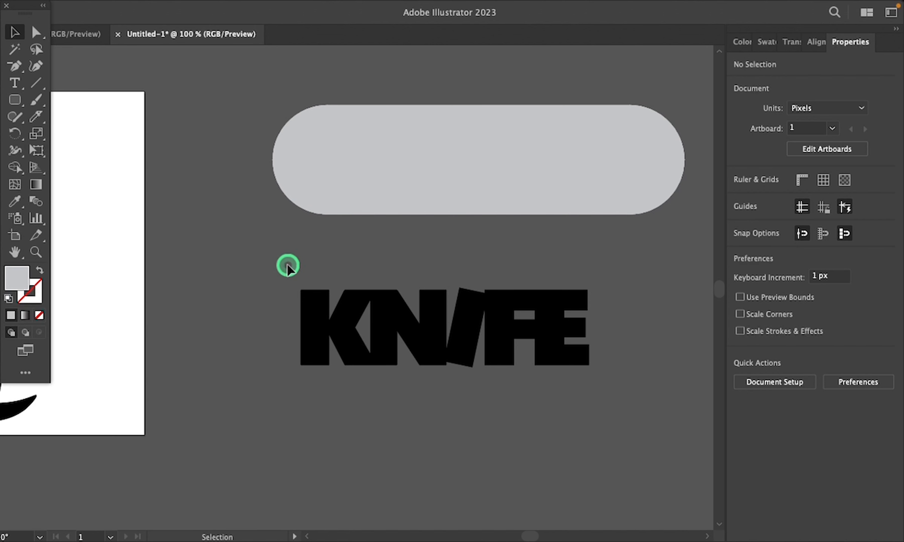
pyautogui.moveTo(288, 266)
pyautogui.mouseDown()
pyautogui.moveTo(532, 306)
pyautogui.moveTo(624, 385)
pyautogui.mouseUp()
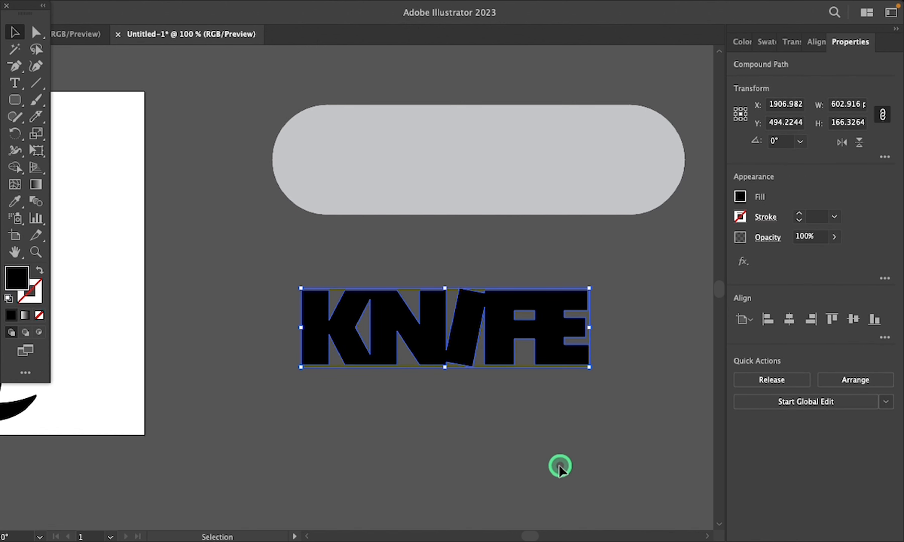
pyautogui.keyDown('shift'); pyautogui.click(492, 158); pyautogui.keyUp('shift')
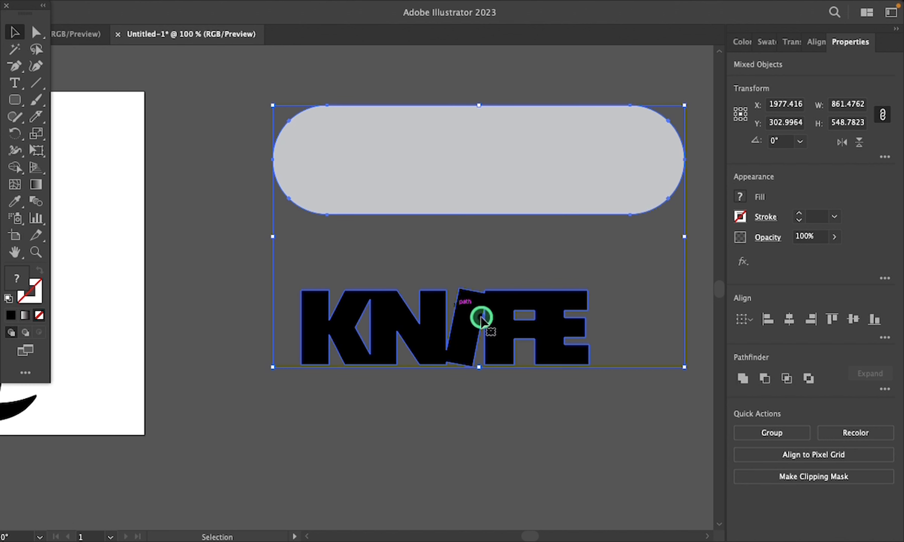
pyautogui.click(507, 439)
pyautogui.moveTo(301, 265); pyautogui.dragTo(618, 395)
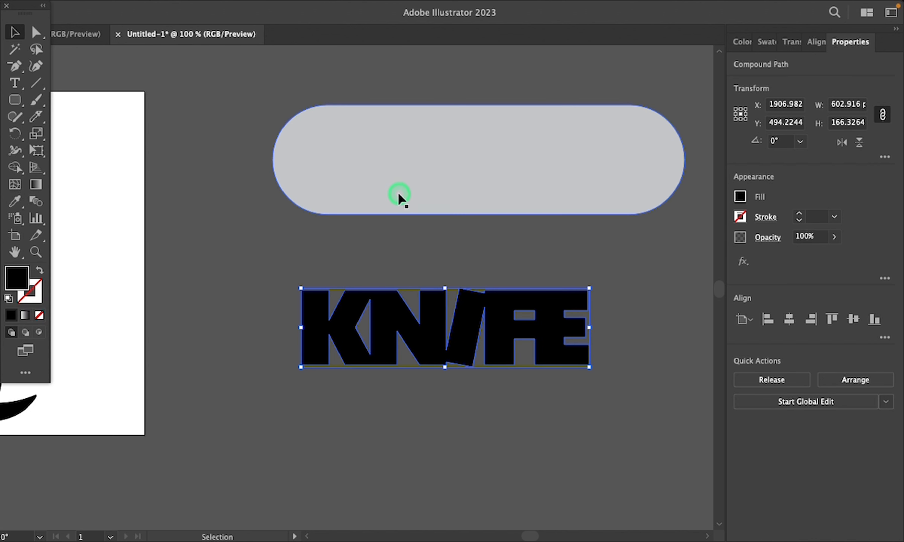
pyautogui.keyDown('shift'); pyautogui.click(403, 180); pyautogui.keyUp('shift')
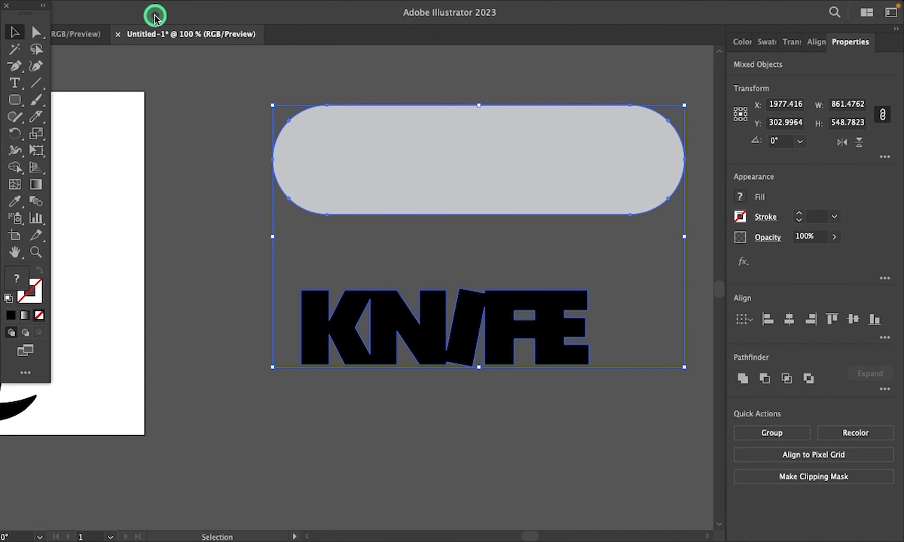
pyautogui.moveTo(171, 3)
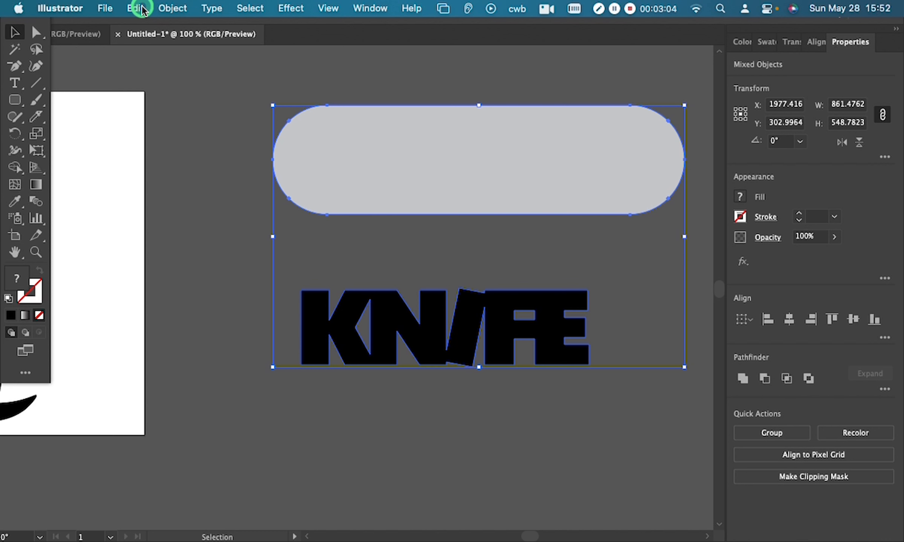
pyautogui.click(264, 142)
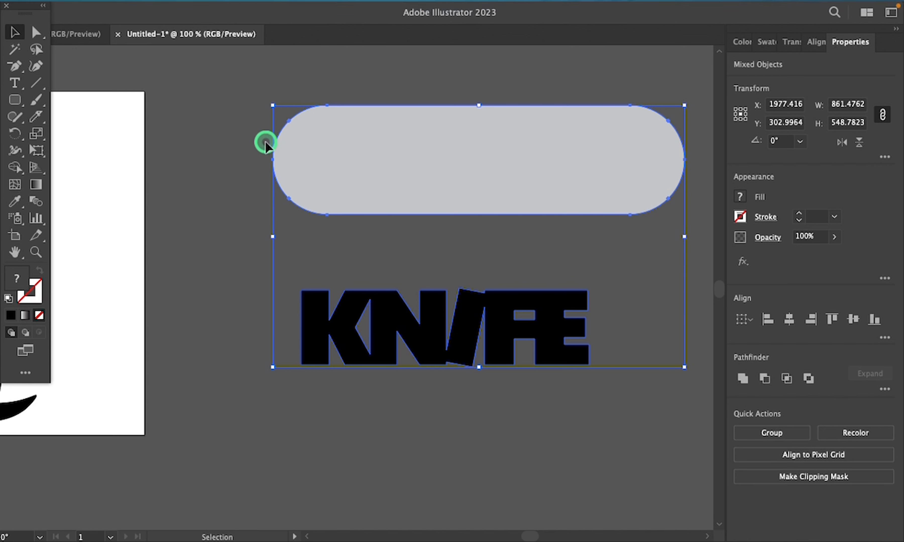
# Step: Bring the light grey pill shape to the front of the stacking order
pyautogui.click(388, 144)
pyautogui.rightClick(386, 145)
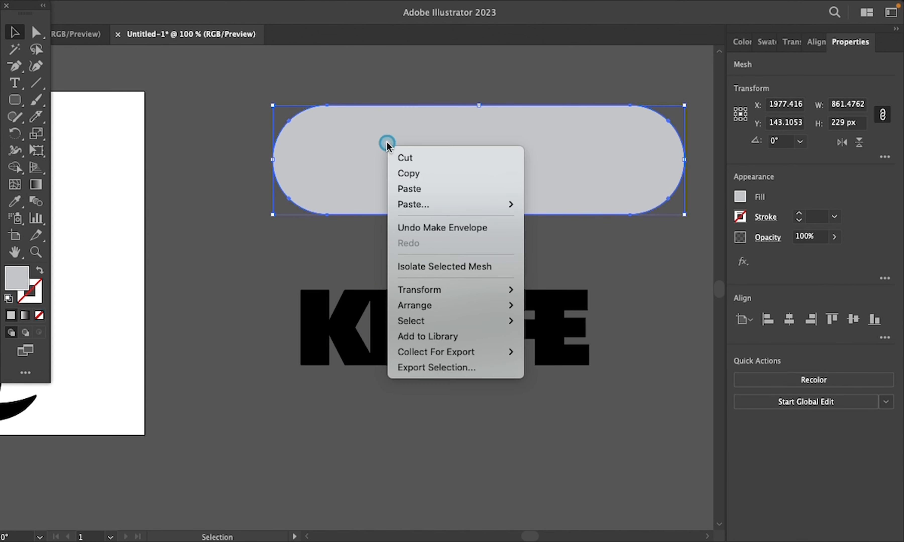
pyautogui.moveTo(445, 323)
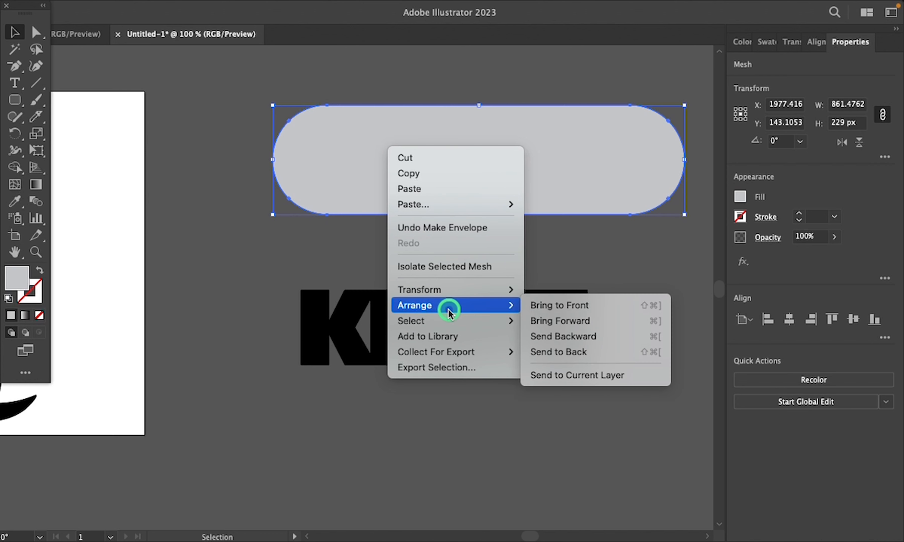
pyautogui.click(599, 311)
pyautogui.click(575, 373)
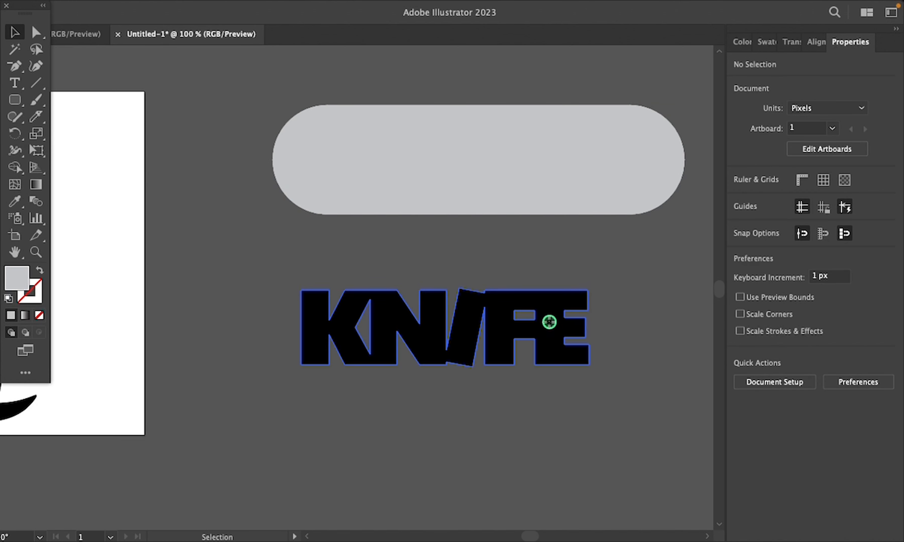
# Step: Envelope-distort the slanted-I KNIFE lettering into the light grey pill shape using Make with Top Object
pyautogui.click(549, 319)
pyautogui.keyDown('shift'); pyautogui.click(513, 150); pyautogui.keyUp('shift')
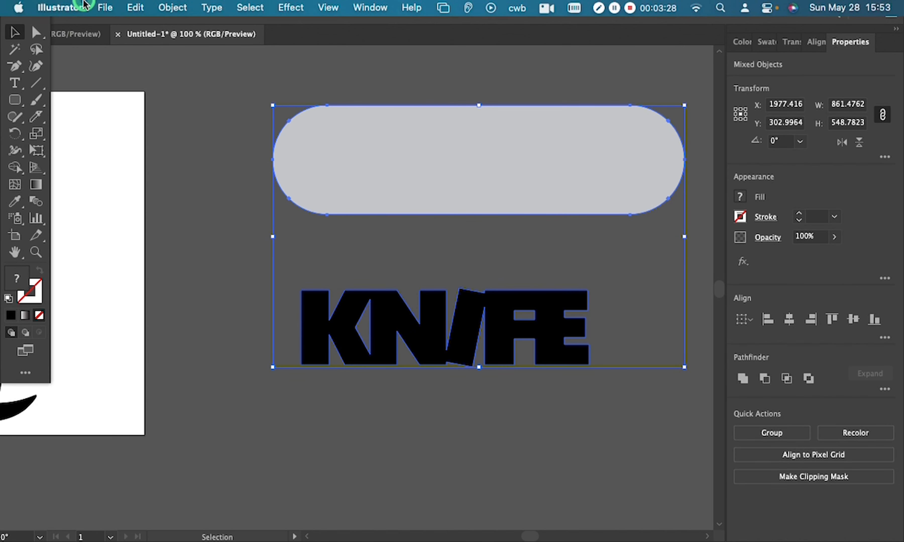
pyautogui.click(162, 10)
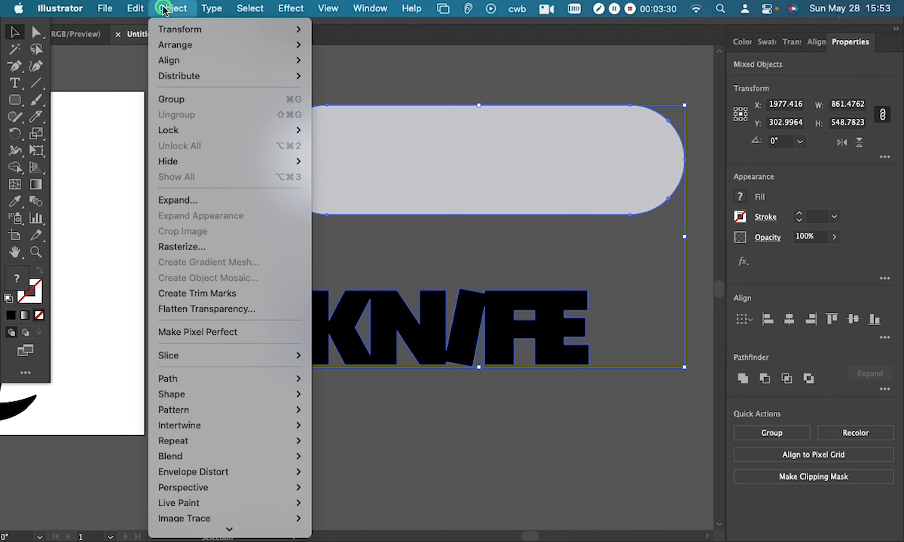
pyautogui.moveTo(209, 398)
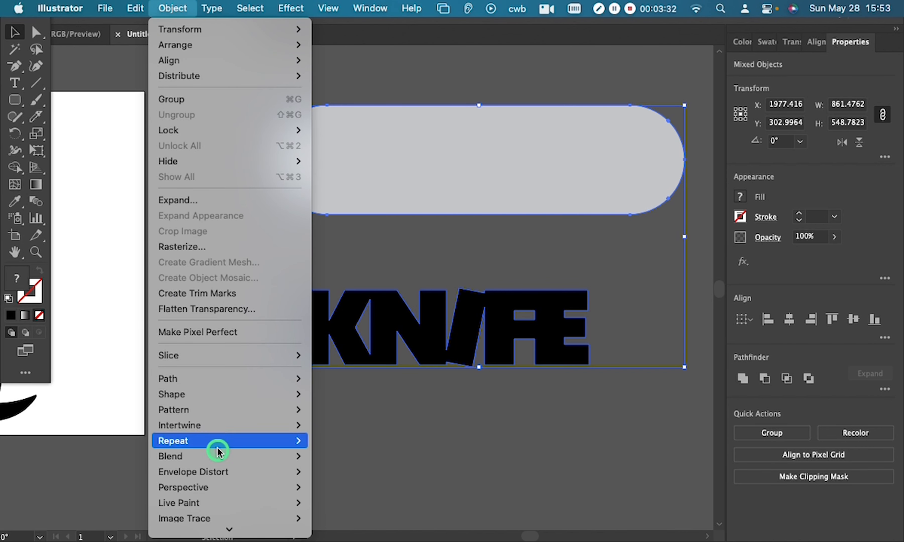
pyautogui.moveTo(218, 472)
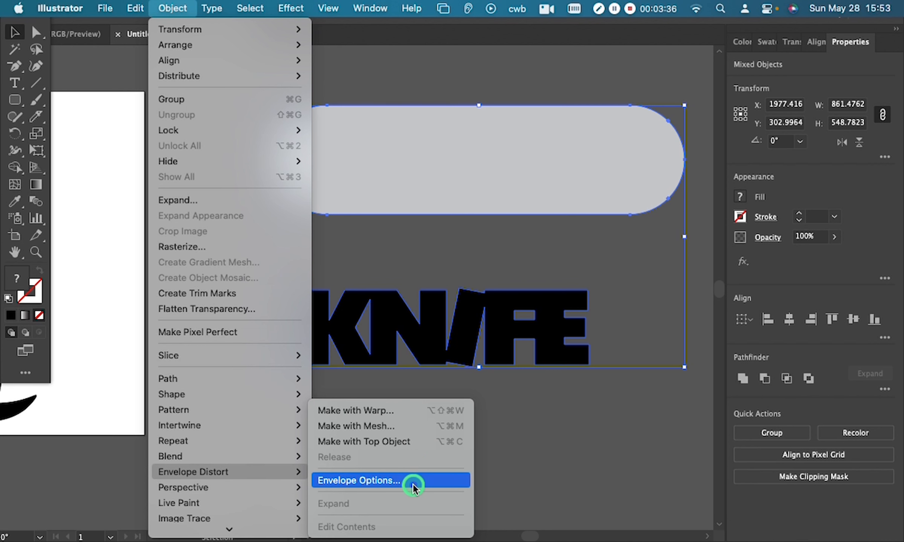
pyautogui.click(408, 442)
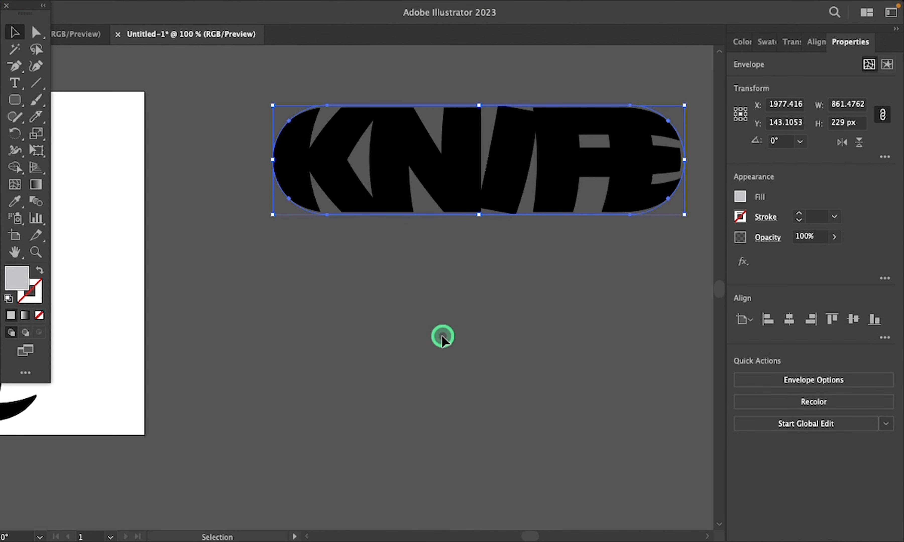
pyautogui.click(442, 336)
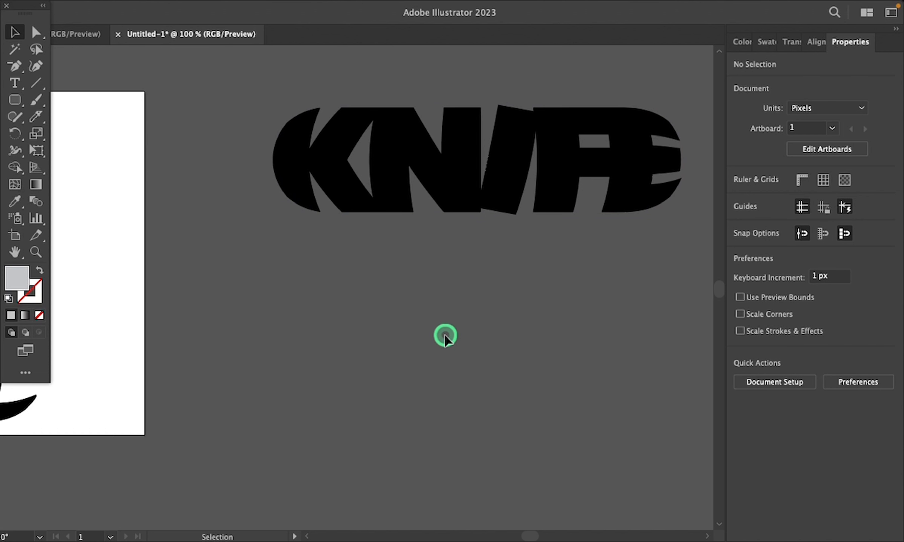
pyautogui.press('space')
pyautogui.moveTo(443, 337); pyautogui.dragTo(332, 384)
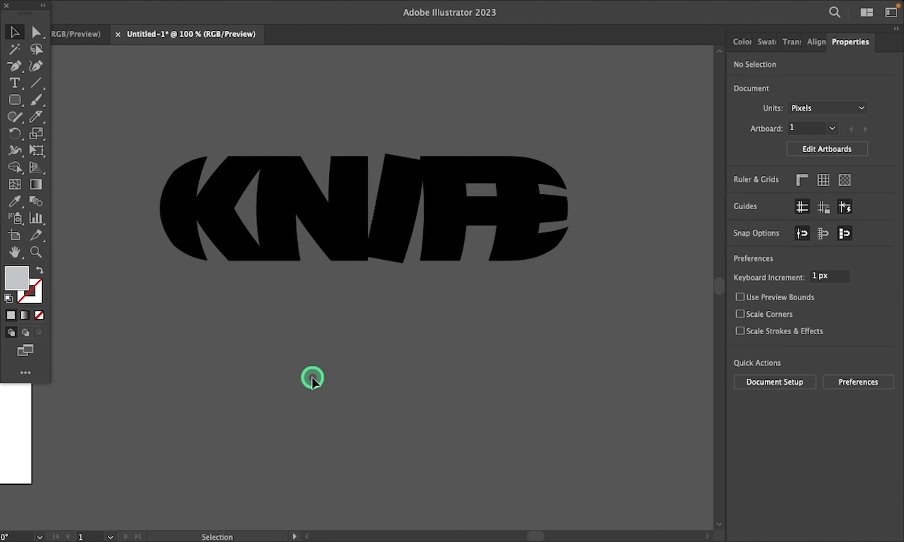